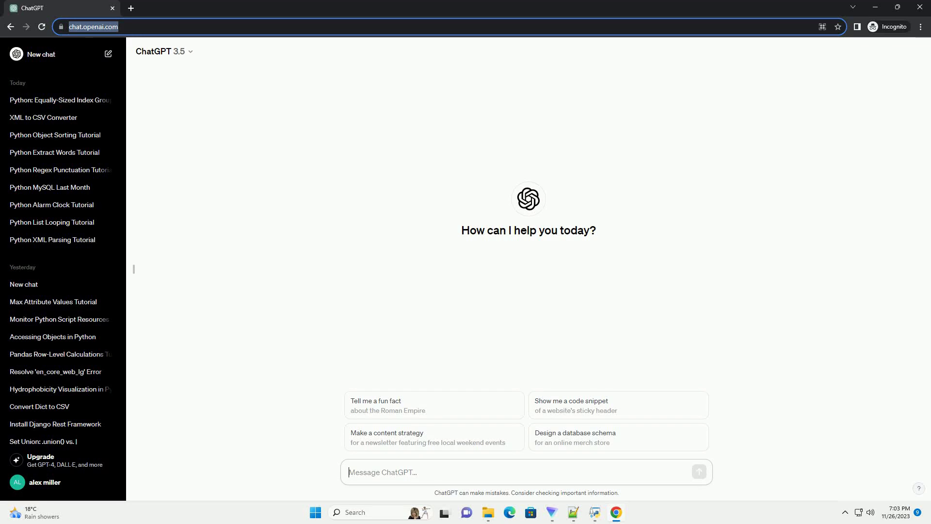
- Paste and send the prompt asking for a Python tutorial on finding a folder's newest file
{"action": "type", "text": "write an informative tutorial about How to get the newest file from a particular folder in Python with code example"}
{"action": "key", "text": "Return"}
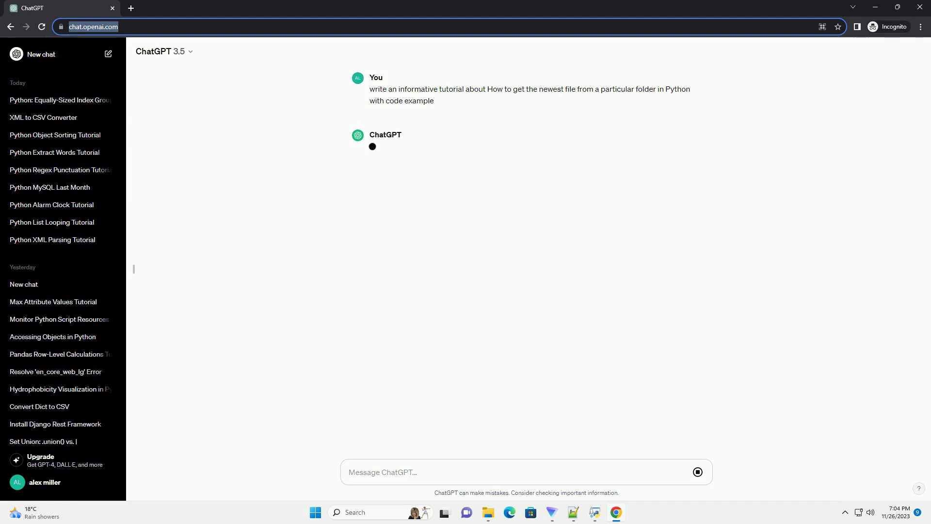